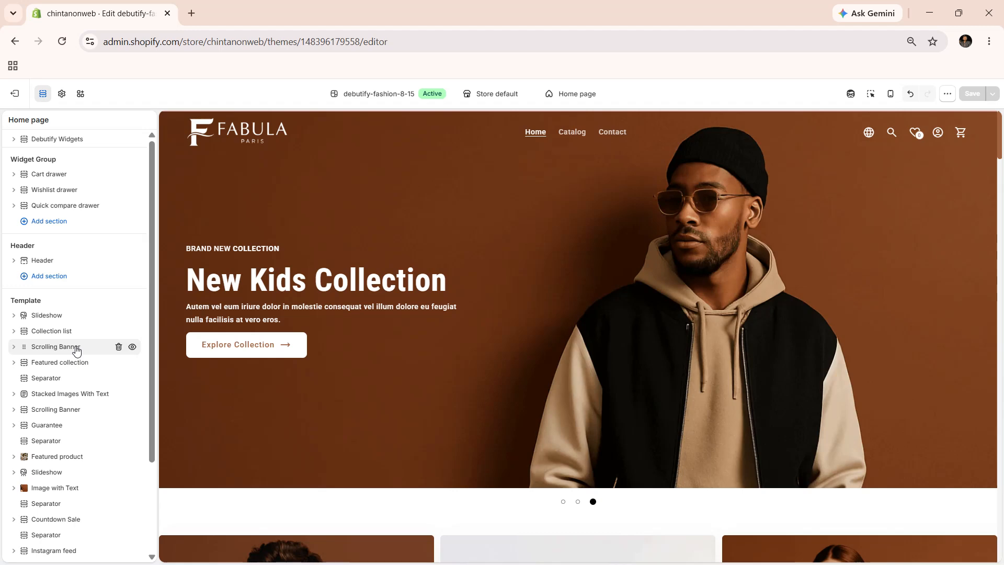
# - Review the settings of the Scrolling Banner section below the Collection list, including its "Join Our Fashion Journey" text block
pyautogui.click(77, 347)
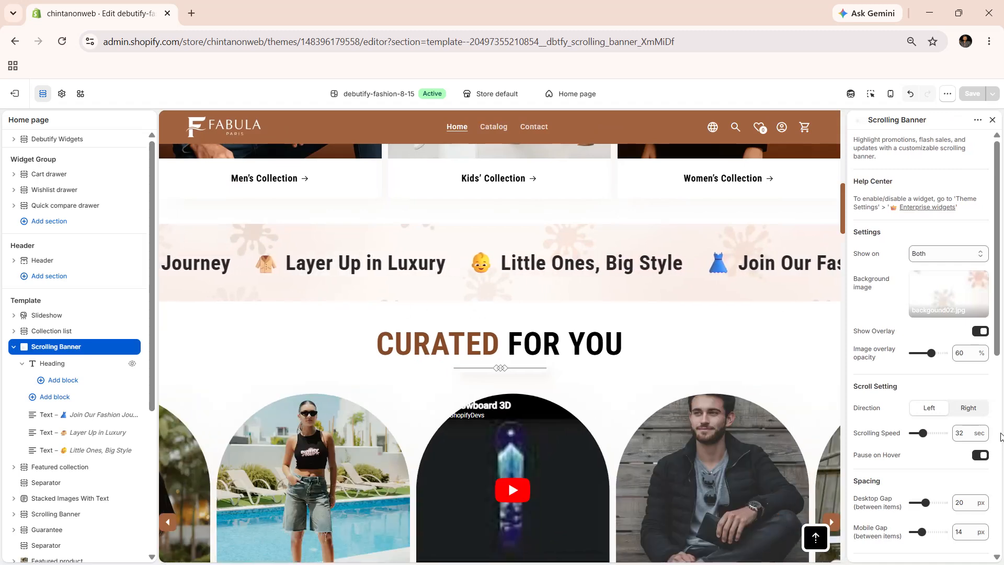
pyautogui.scroll(-7, 942, 397)
pyautogui.scroll(-1, 927, 390)
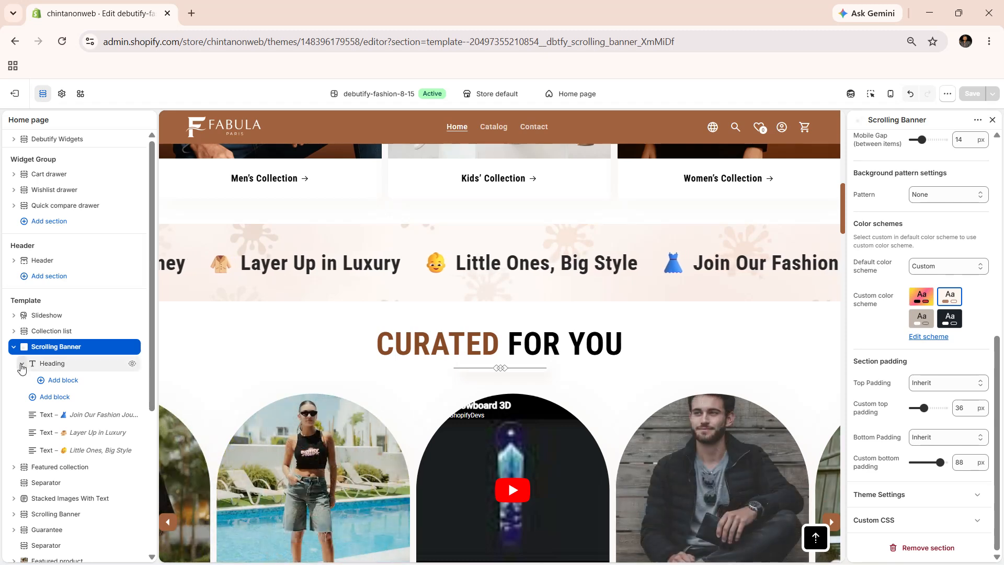
pyautogui.click(52, 419)
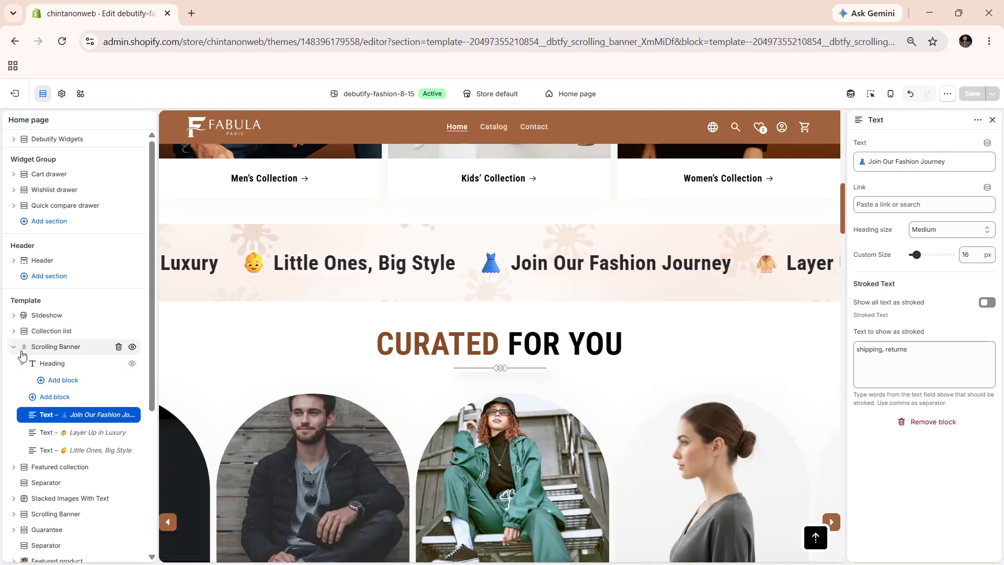
pyautogui.scroll(10, 277, 315)
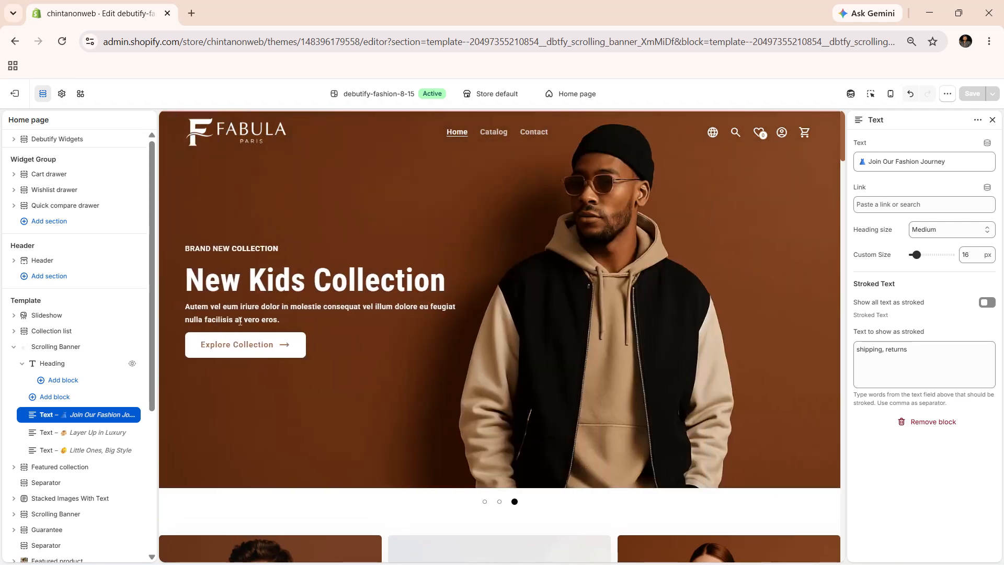
pyautogui.click(59, 348)
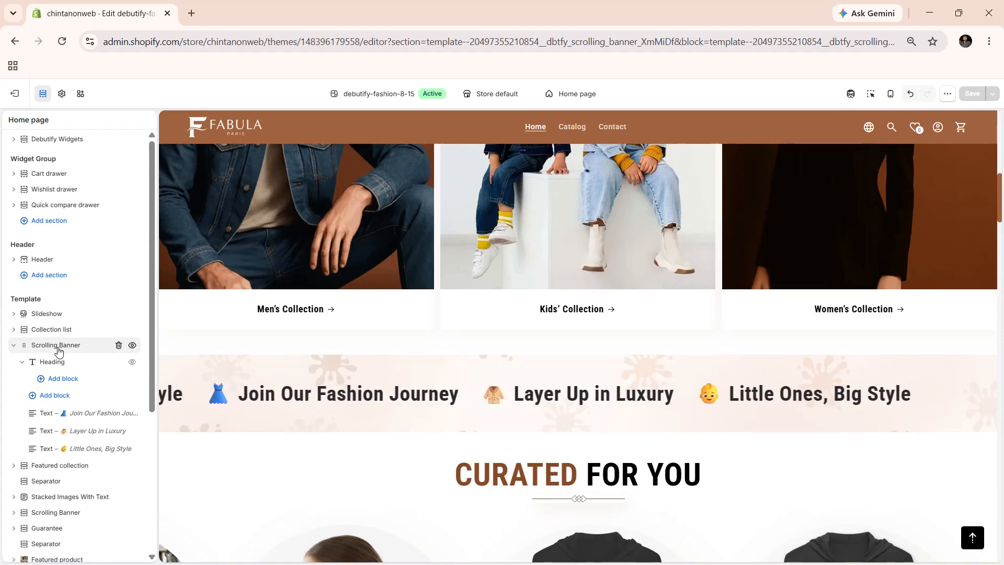
# - Check the Scrolling Banner switch among the Enterprise widgets in the theme settings, and return to the home page sections
pyautogui.click(62, 95)
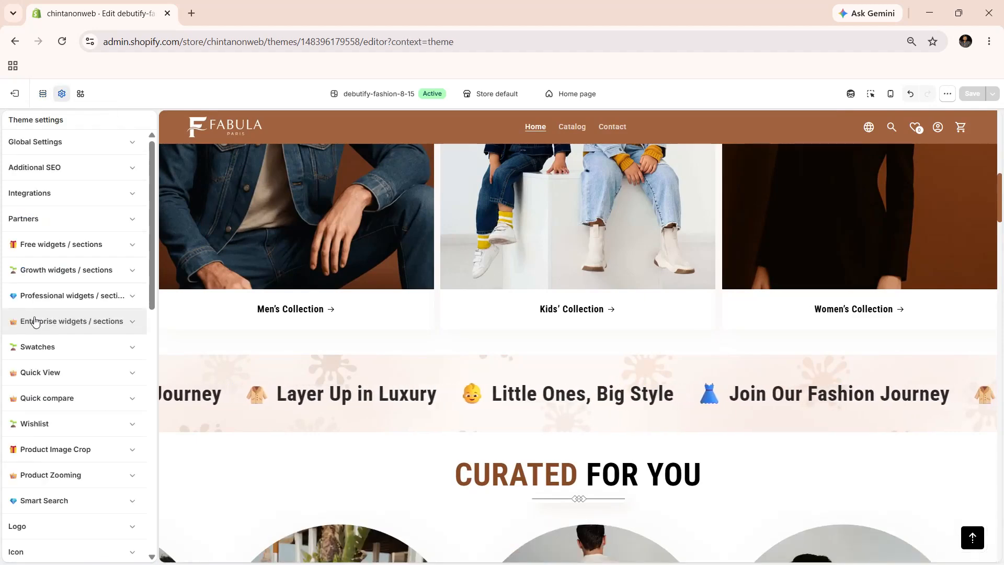
pyautogui.click(35, 321)
pyautogui.scroll(-10, 31, 314)
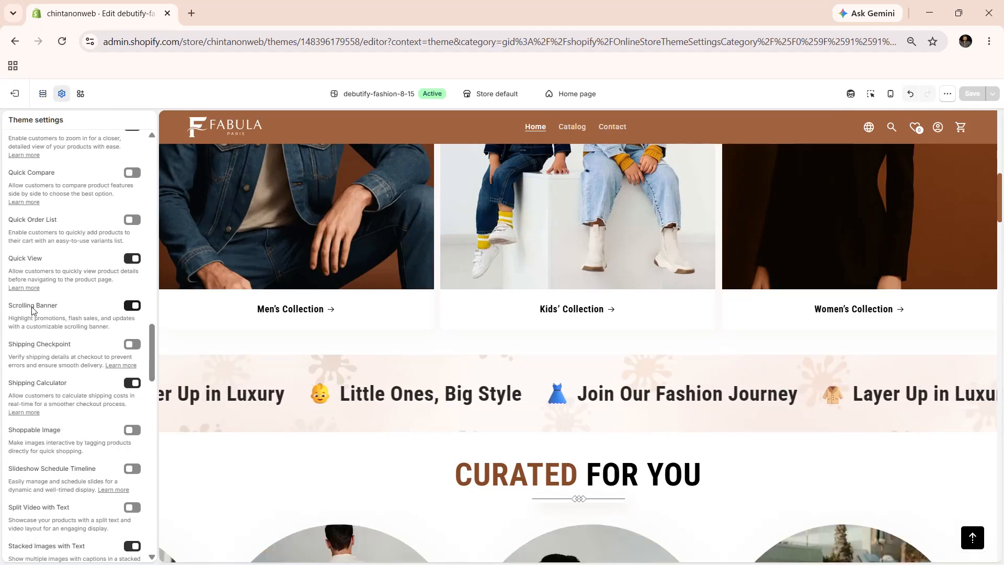
pyautogui.click(46, 95)
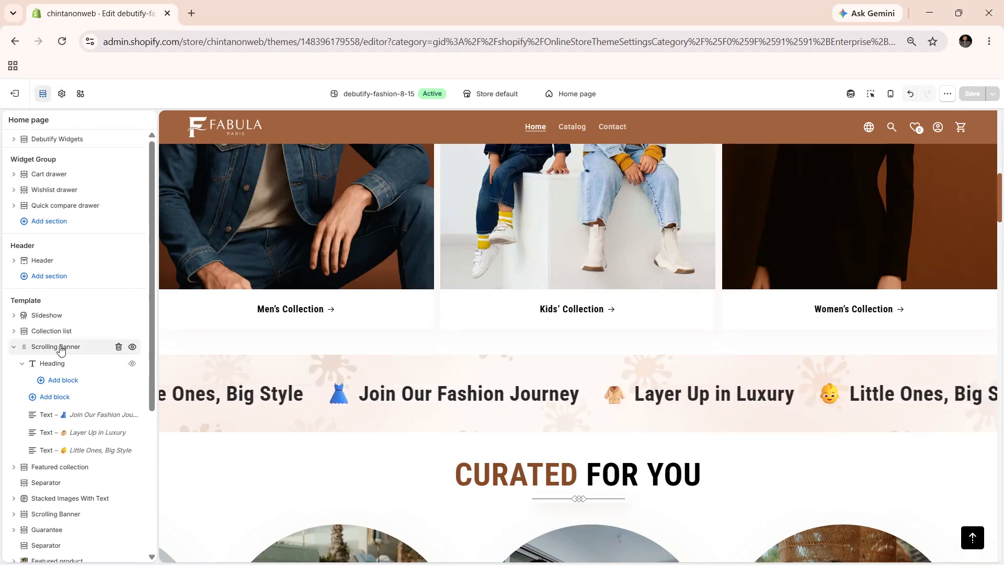
# - Search the sections available for the home page template for "scr" to find Scrolling Banner
pyautogui.scroll(-3, 63, 354)
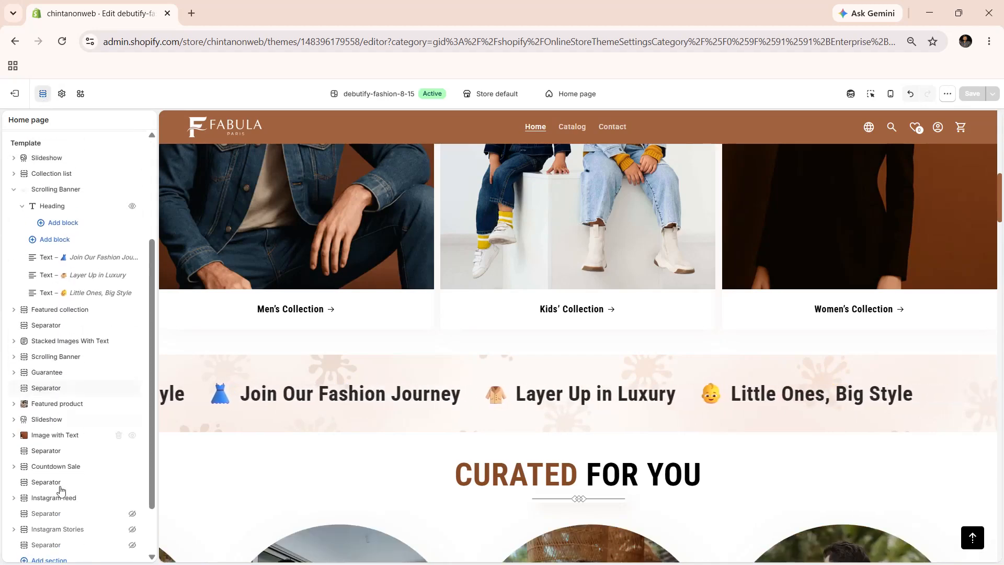
pyautogui.click(56, 559)
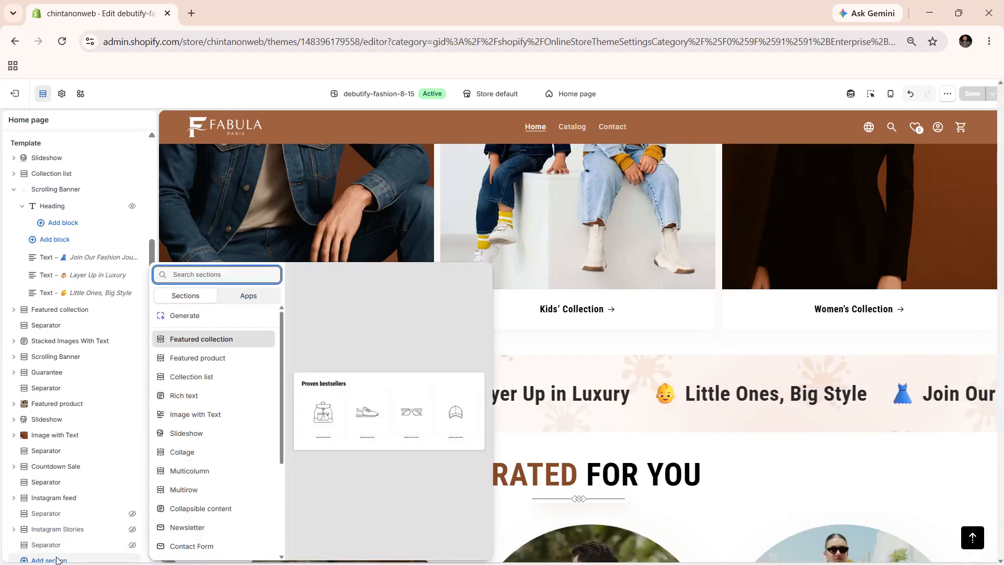
pyautogui.write('scr')
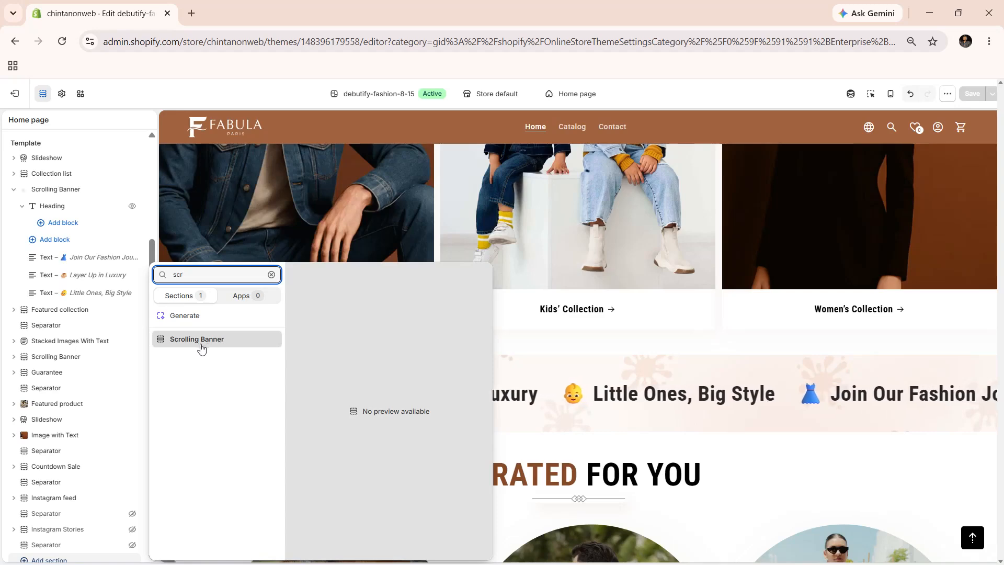
pyautogui.click(230, 340)
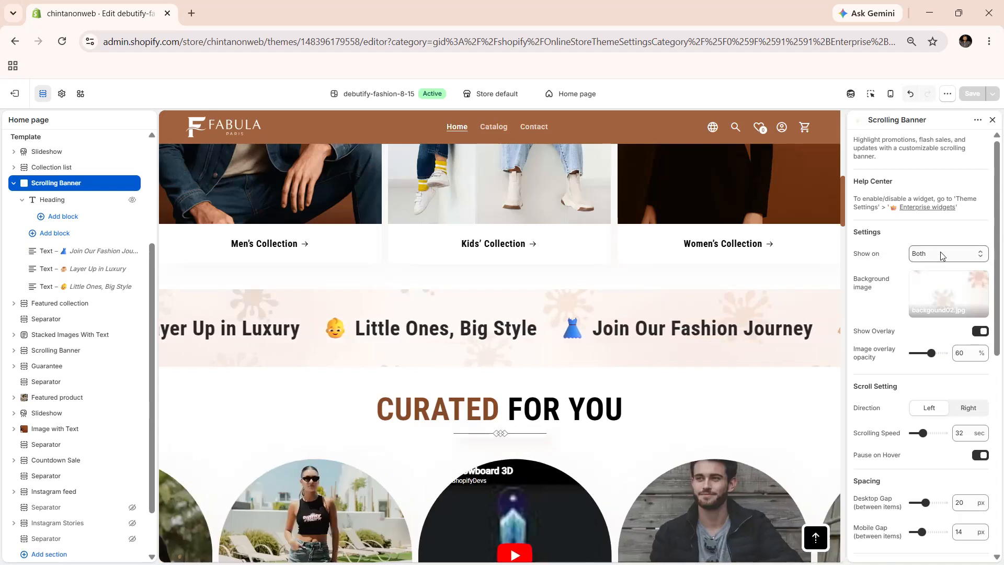
# - Show the existing Scrolling Banner below the Collection list on Both device types and set its image overlay opacity to 70%
pyautogui.click(973, 255)
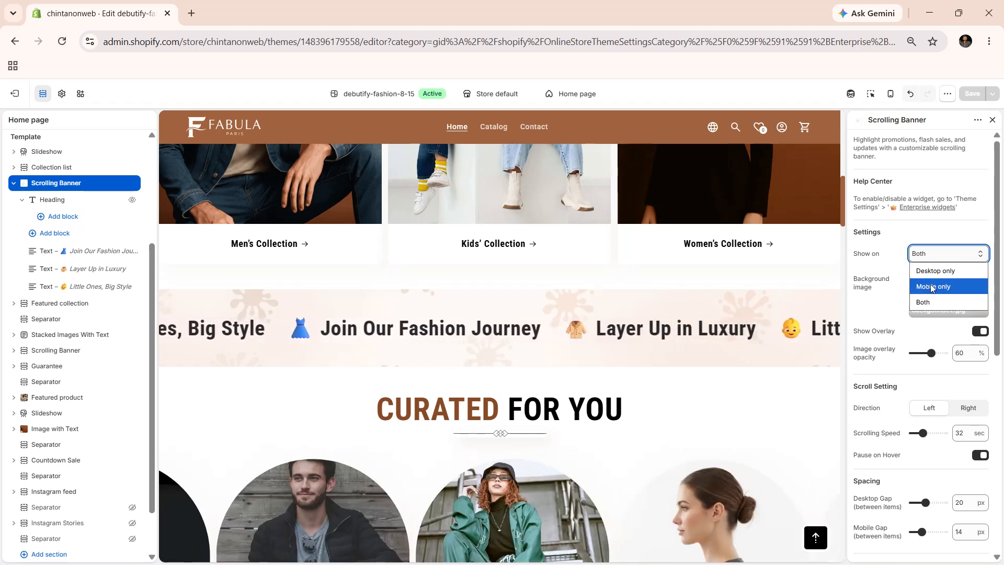
pyautogui.click(910, 302)
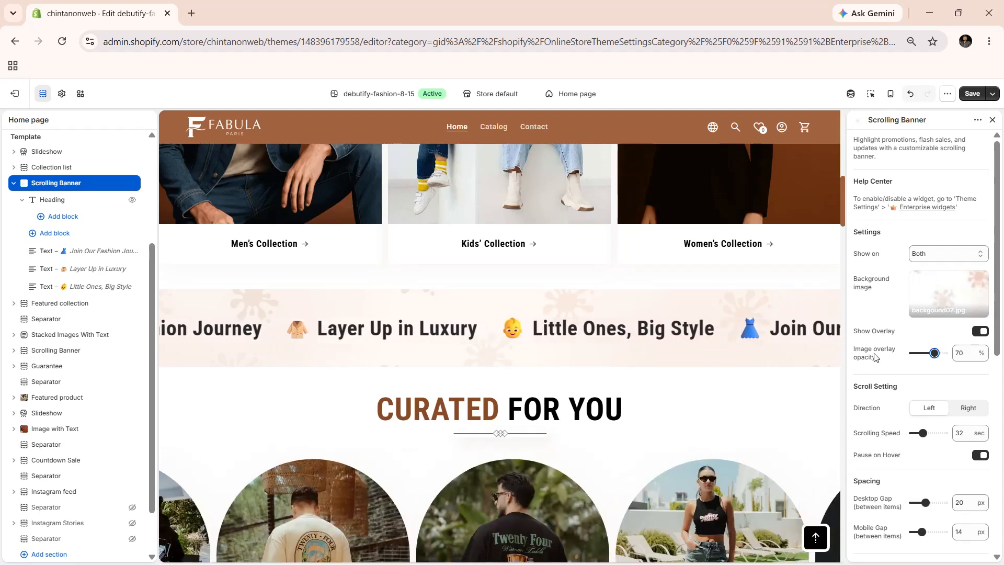
# - Set the banner to scroll Left at a speed of 28 sec with Pause on Hover enabled
pyautogui.scroll(-3, 870, 289)
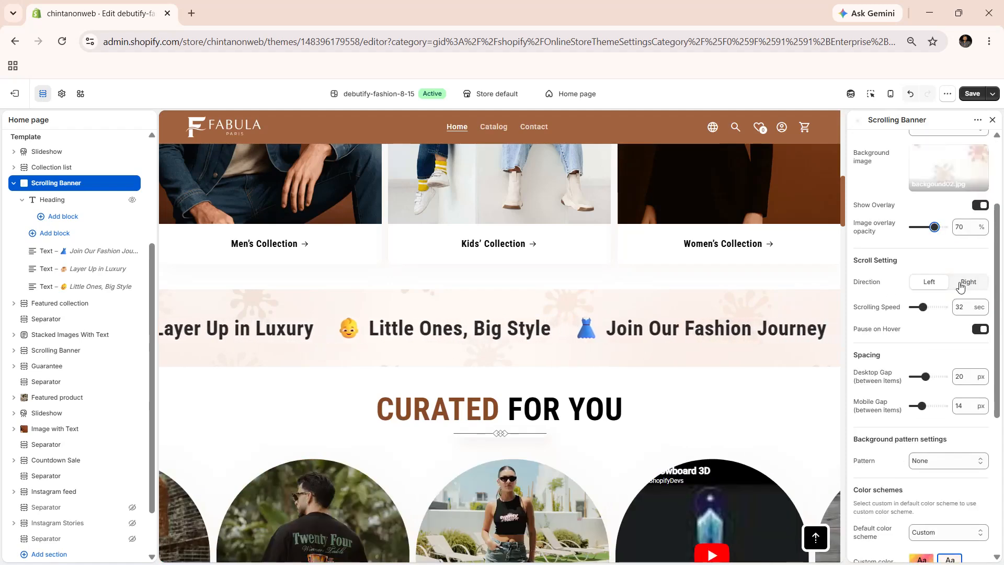
pyautogui.click(931, 283)
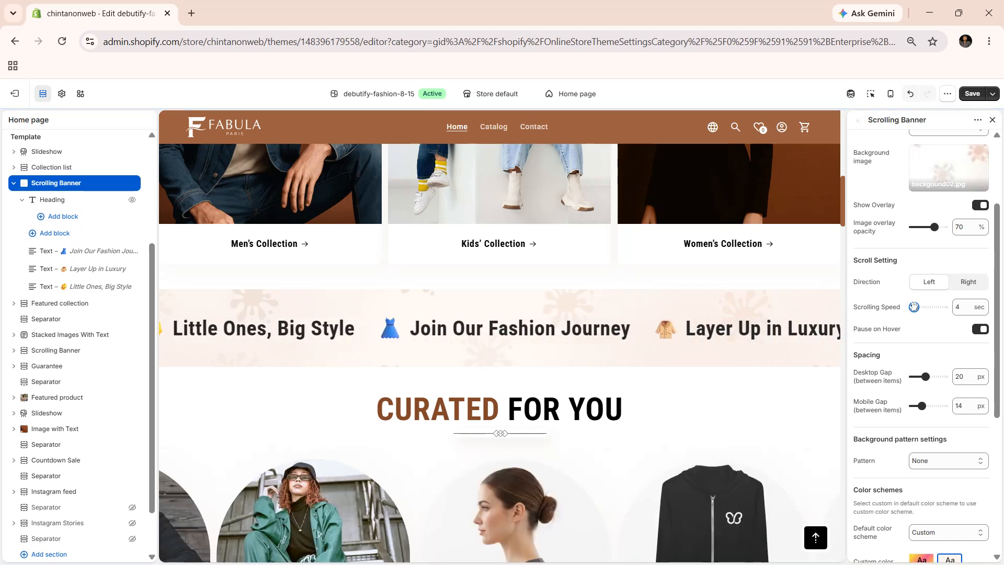
pyautogui.moveTo(914, 307); pyautogui.dragTo(922, 307)
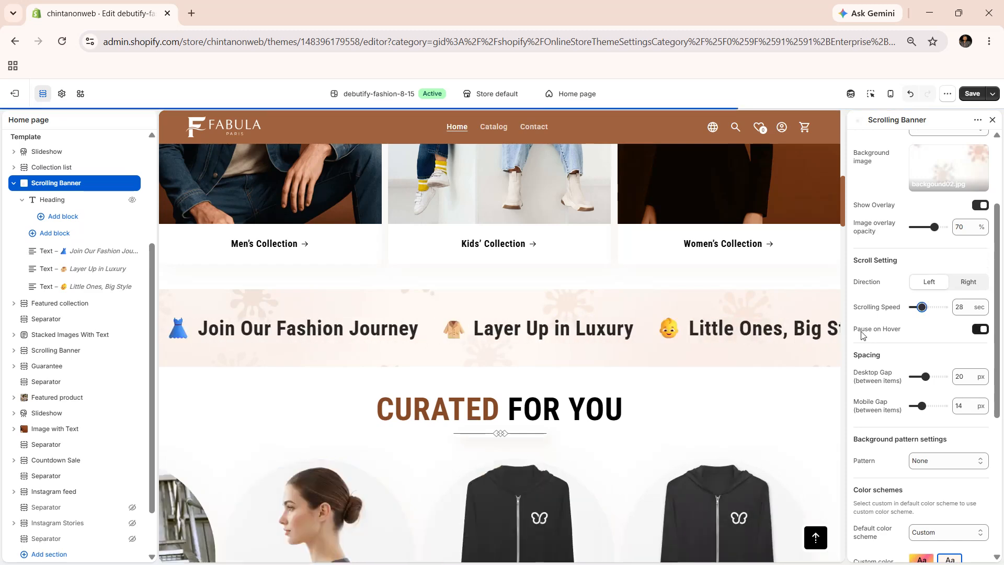
pyautogui.click(977, 330)
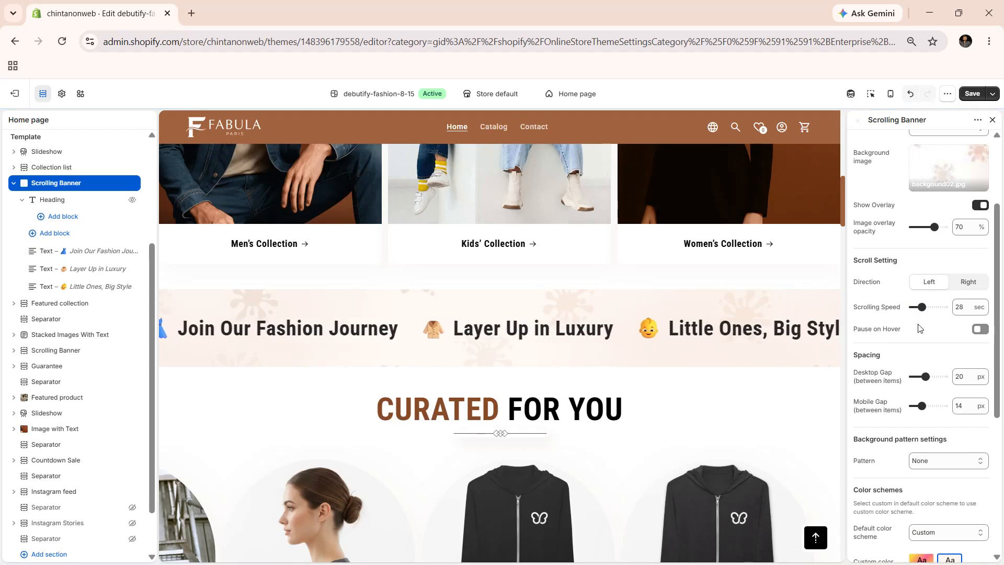
pyautogui.click(977, 329)
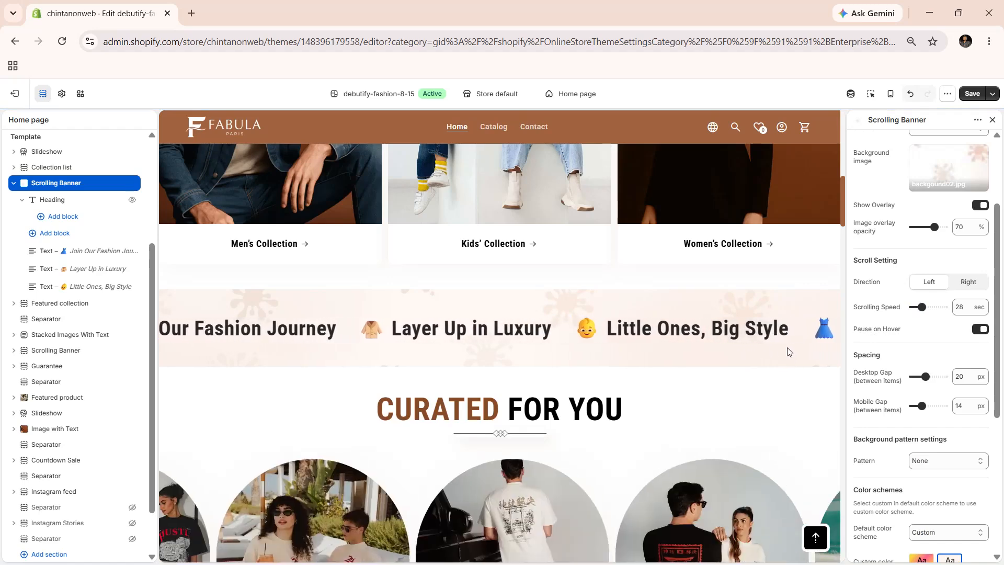
# - Try out the available background patterns on the scrolling banner, starting with Curved grid, and settle on Lips
pyautogui.scroll(-1, 886, 314)
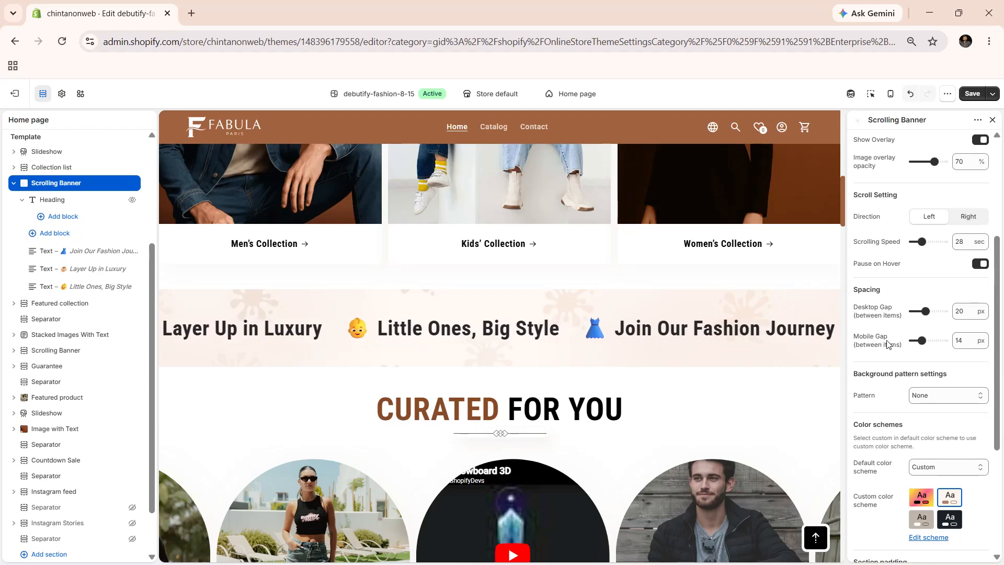
pyautogui.scroll(-3, 891, 386)
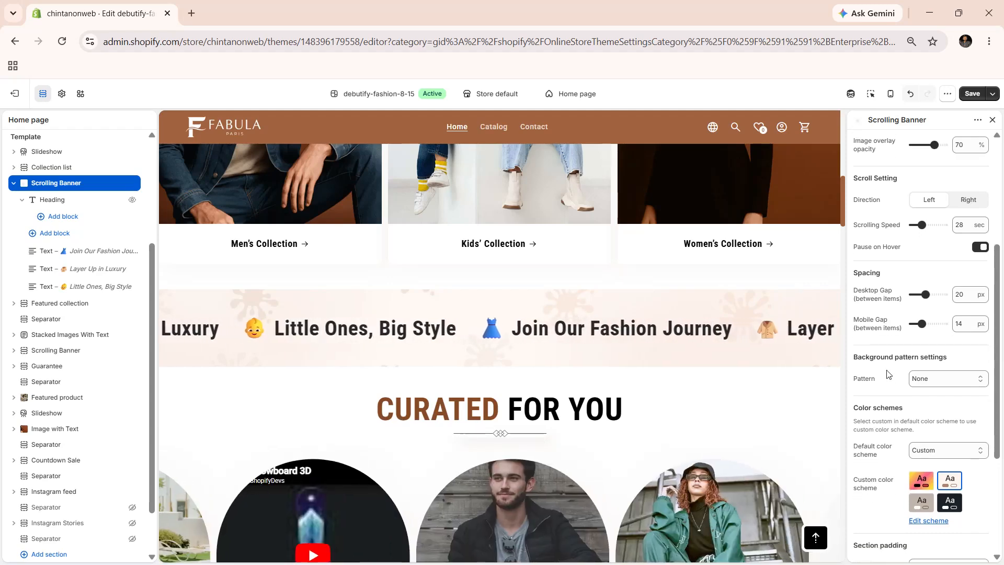
pyautogui.click(941, 296)
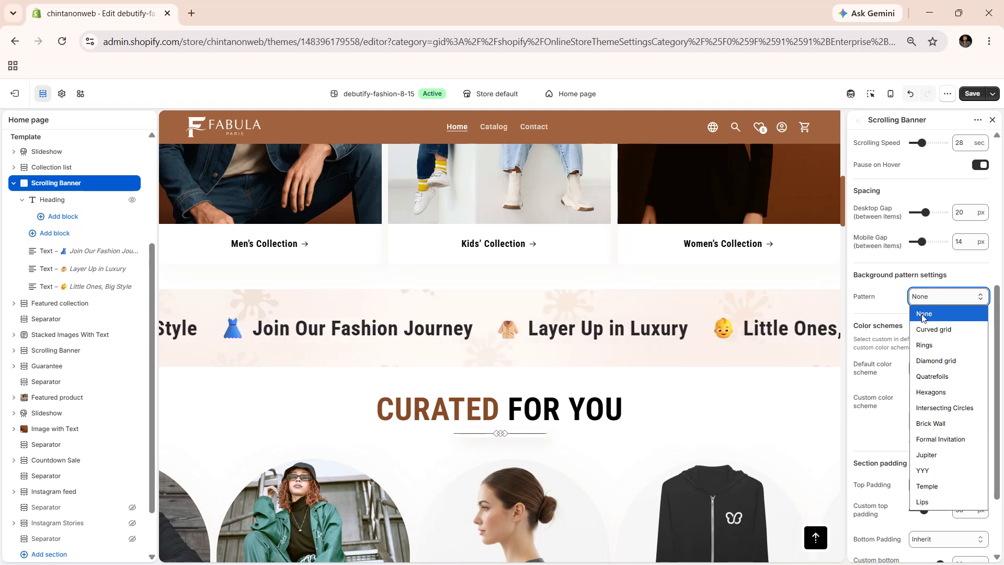
pyautogui.click(933, 330)
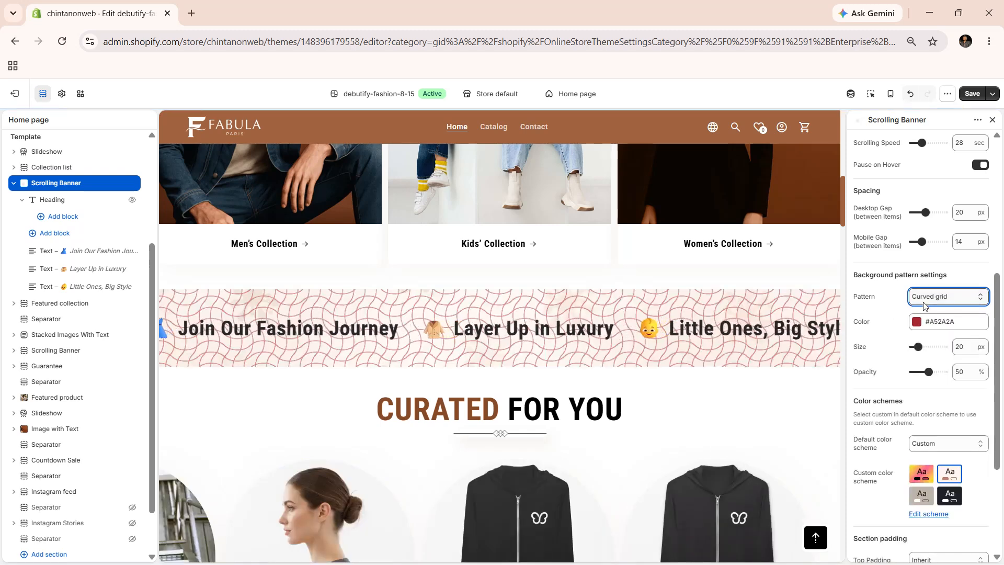
pyautogui.press('Down')
pyautogui.press('Down')
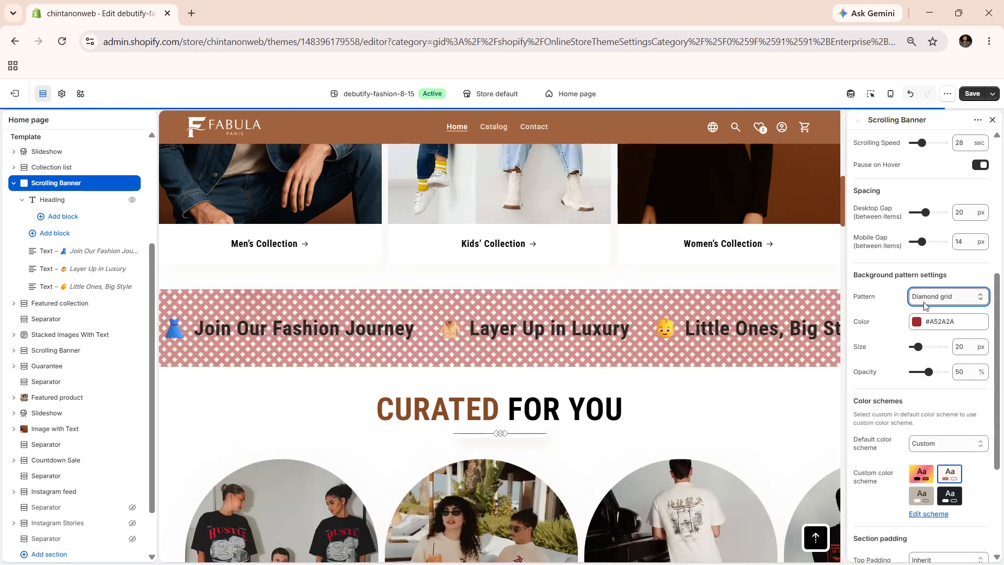
pyautogui.press('Down')
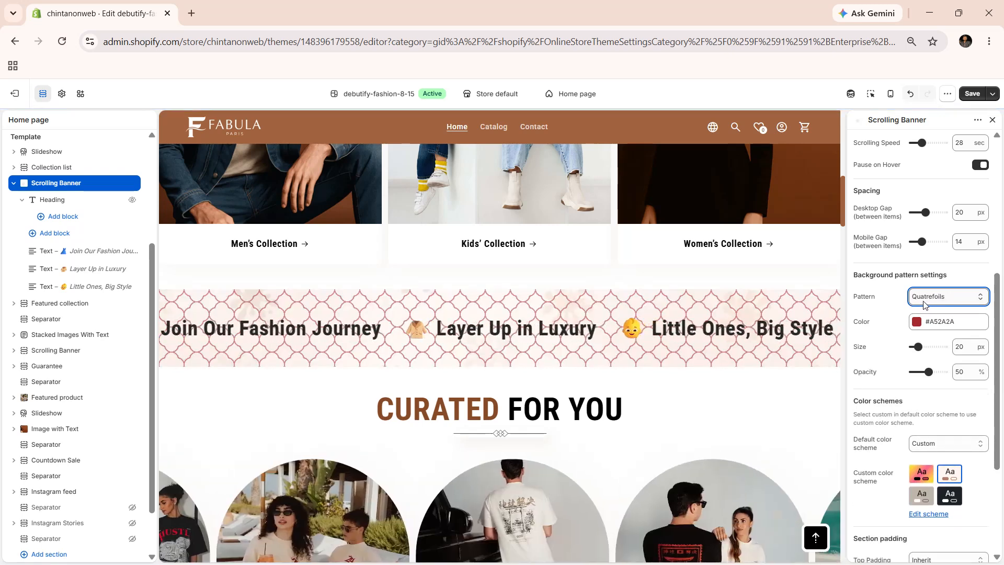
pyautogui.press('Down')
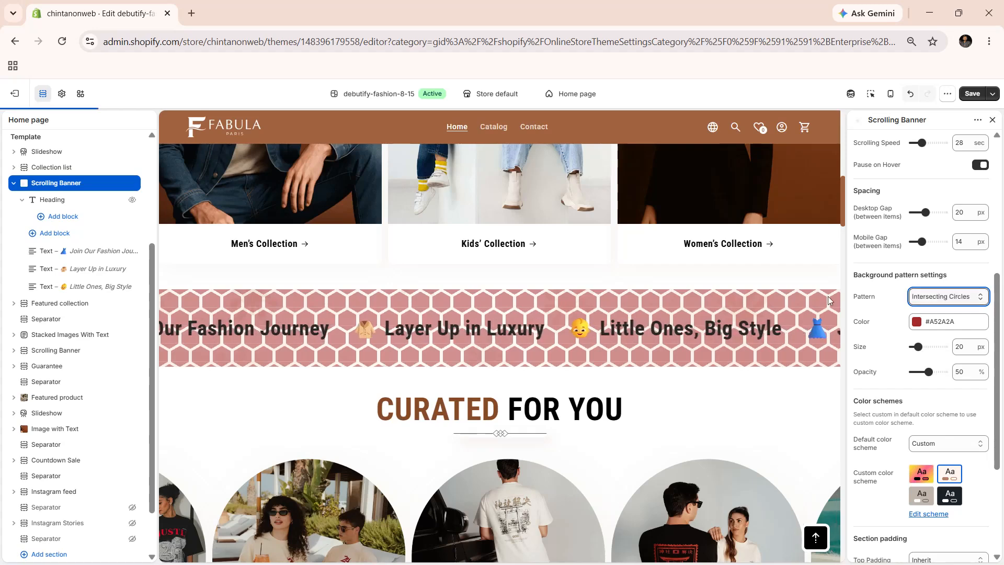
pyautogui.press('Down')
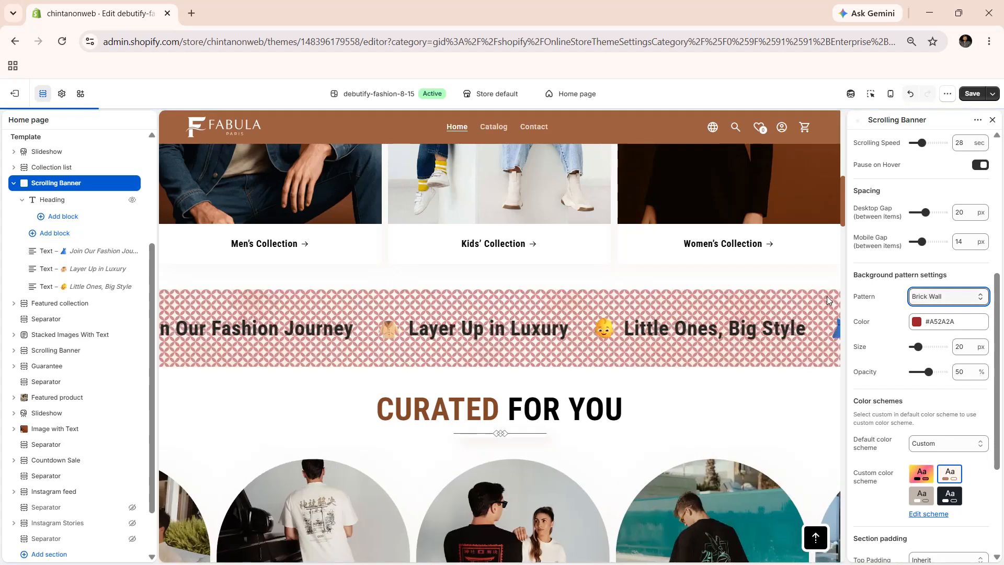
pyautogui.press('Down')
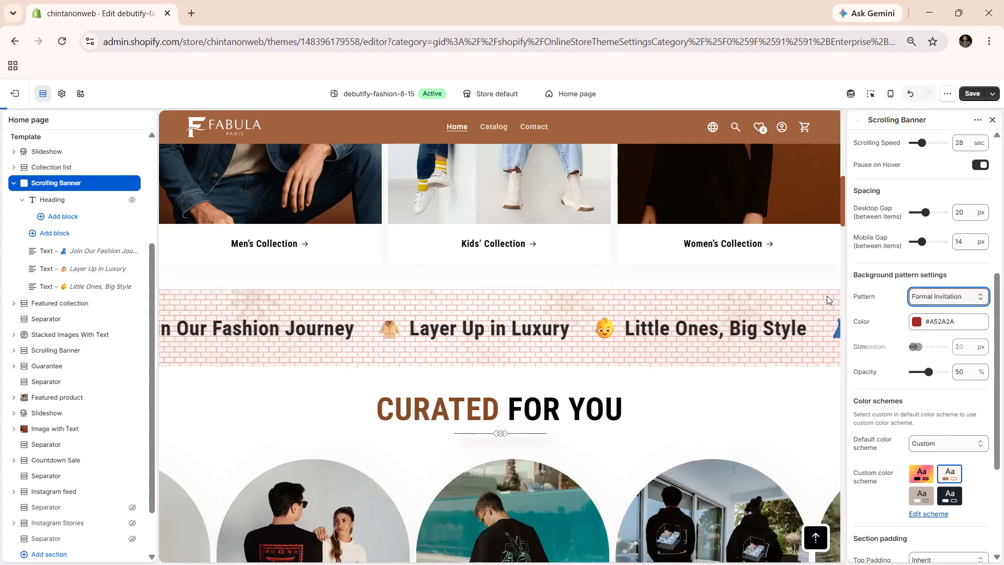
pyautogui.press('Down')
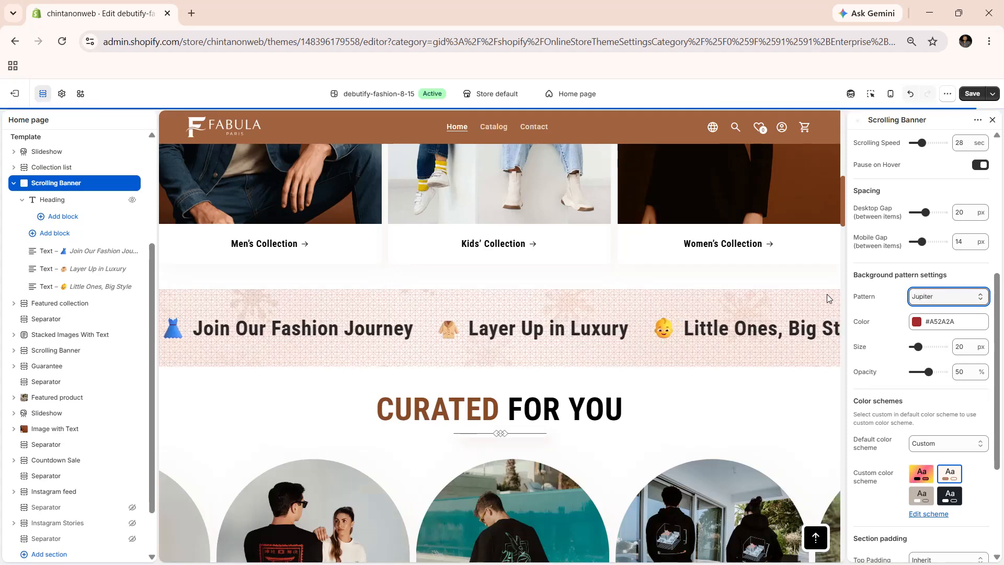
pyautogui.press('Down')
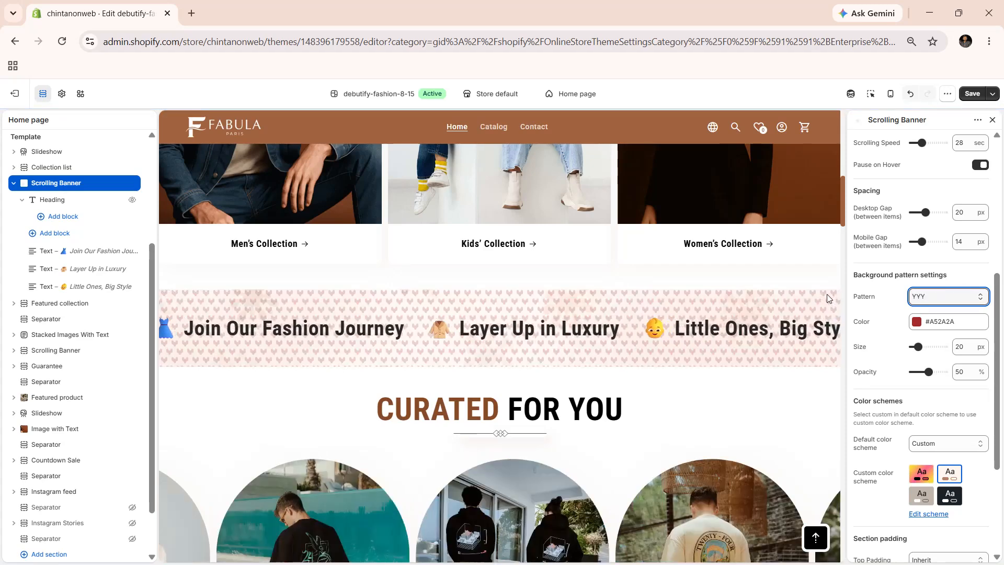
pyautogui.press('Down')
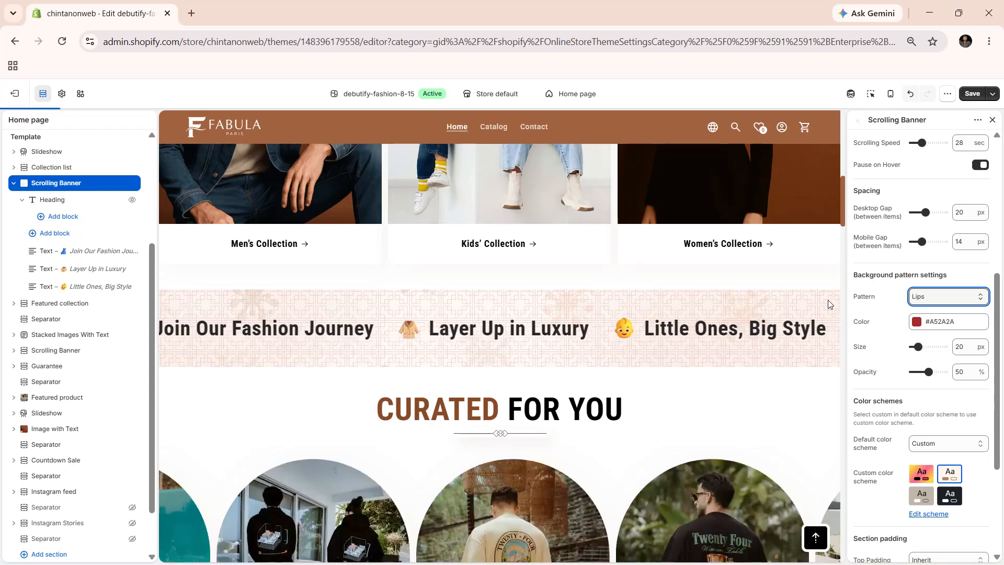
pyautogui.press('Down')
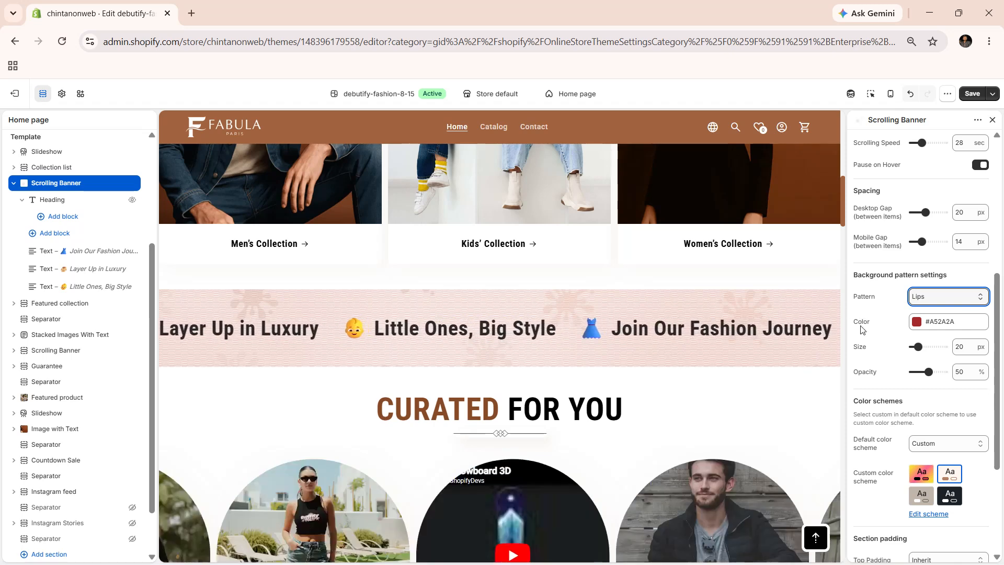
# - Keep the background pattern color #A52A2A and set the pattern's size to 56 px and opacity to 60%
pyautogui.click(917, 321)
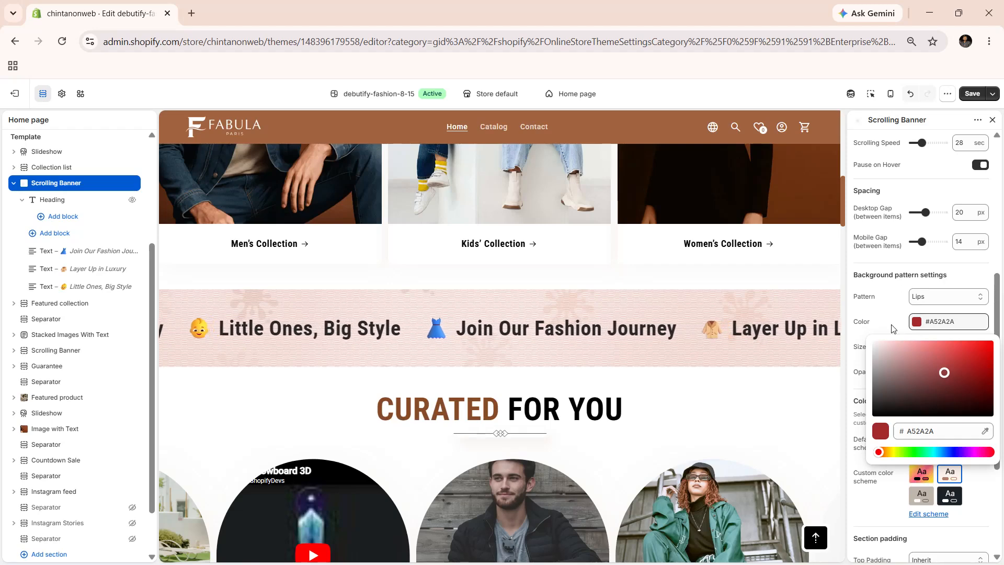
pyautogui.click(865, 359)
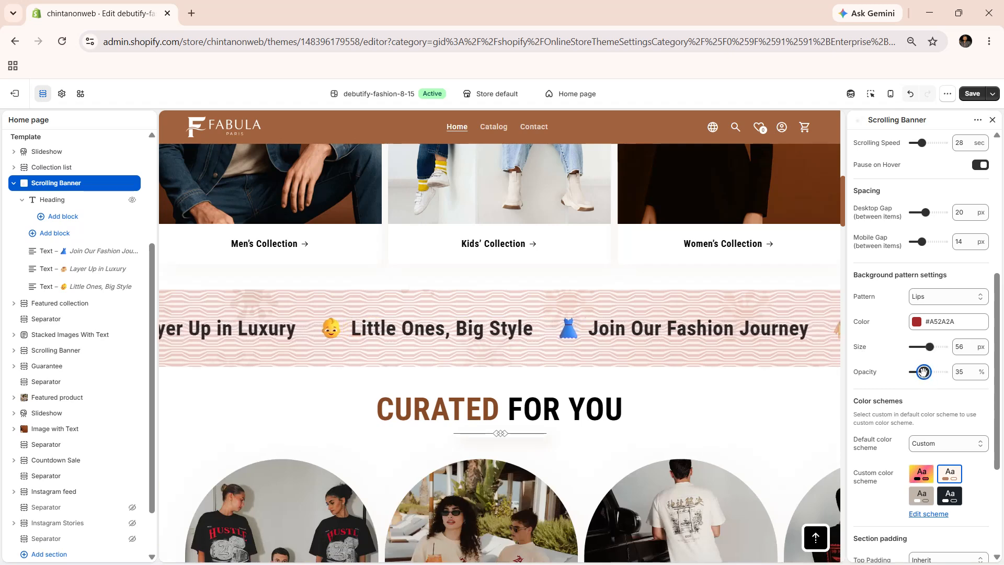
pyautogui.moveTo(919, 372); pyautogui.dragTo(931, 372)
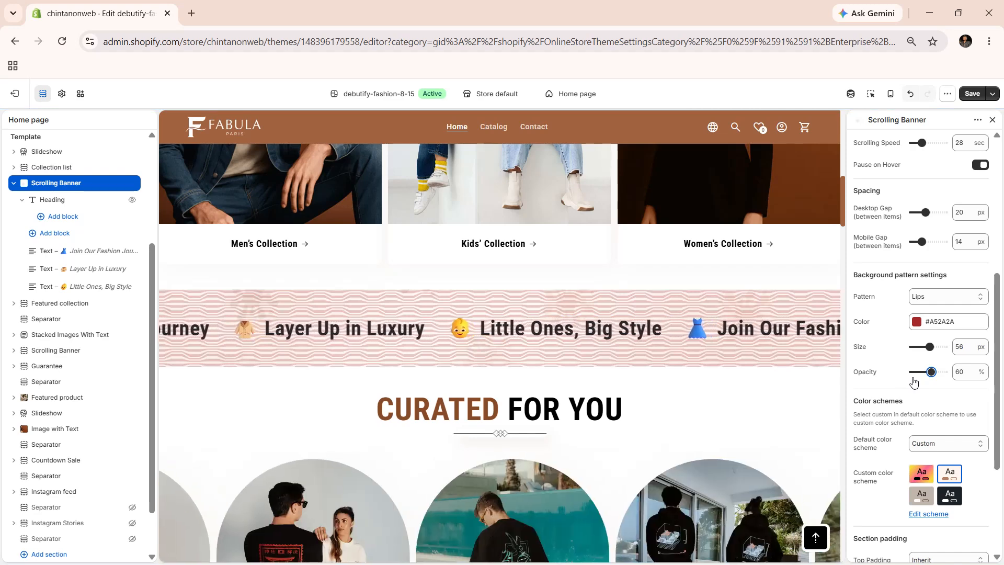
# - Review the default color scheme choices for the Scrolling Banner, leaving Custom selected
pyautogui.scroll(-2, 914, 382)
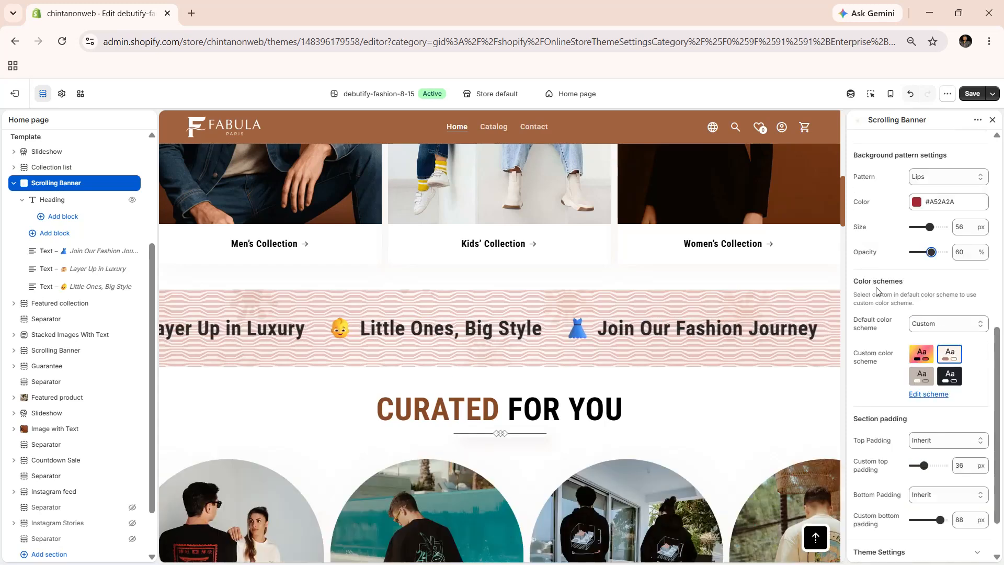
pyautogui.click(923, 327)
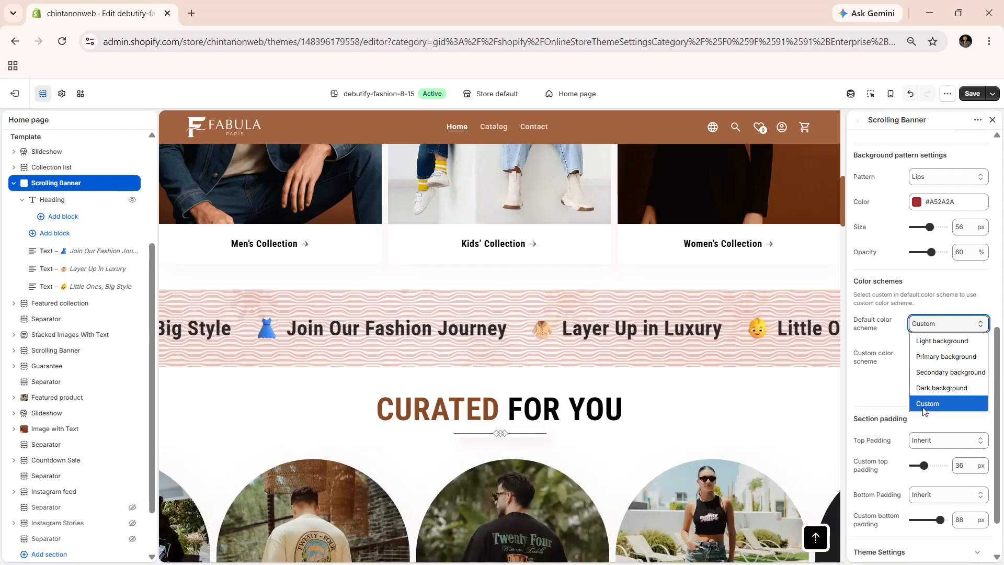
pyautogui.click(890, 402)
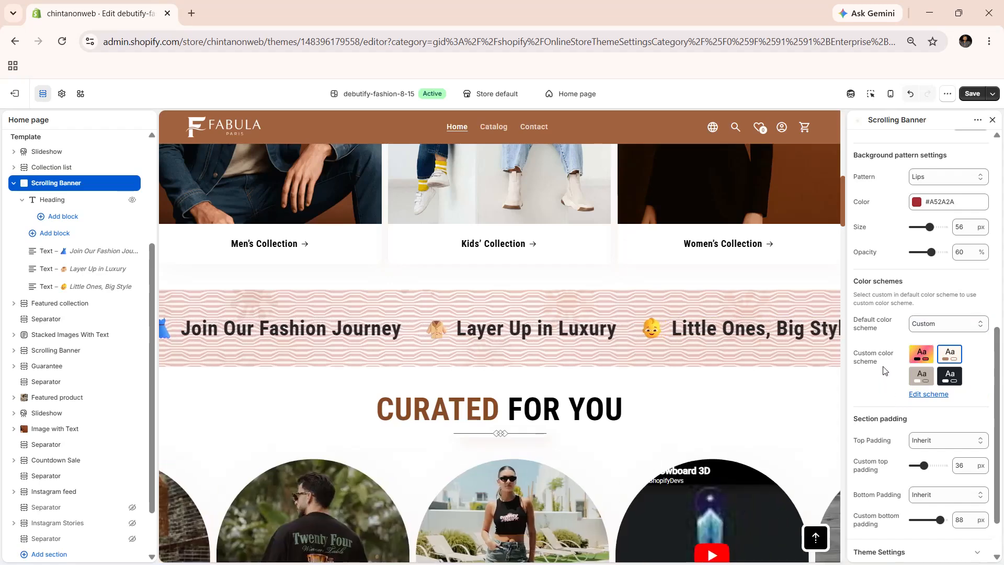
# - Review the top and bottom padding options in the banner's section padding settings, leaving both on Inherit
pyautogui.scroll(-1, 886, 366)
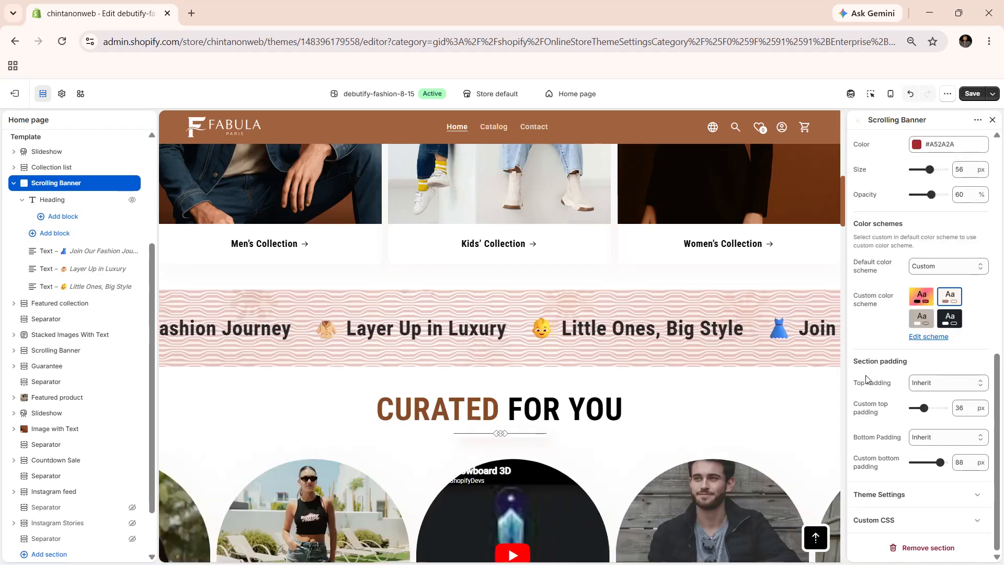
pyautogui.click(936, 384)
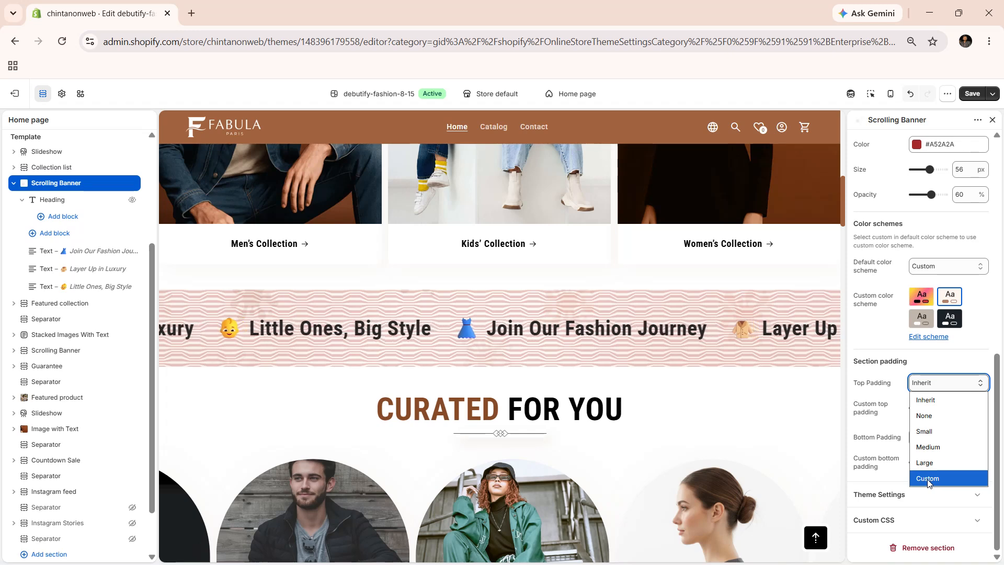
pyautogui.click(893, 414)
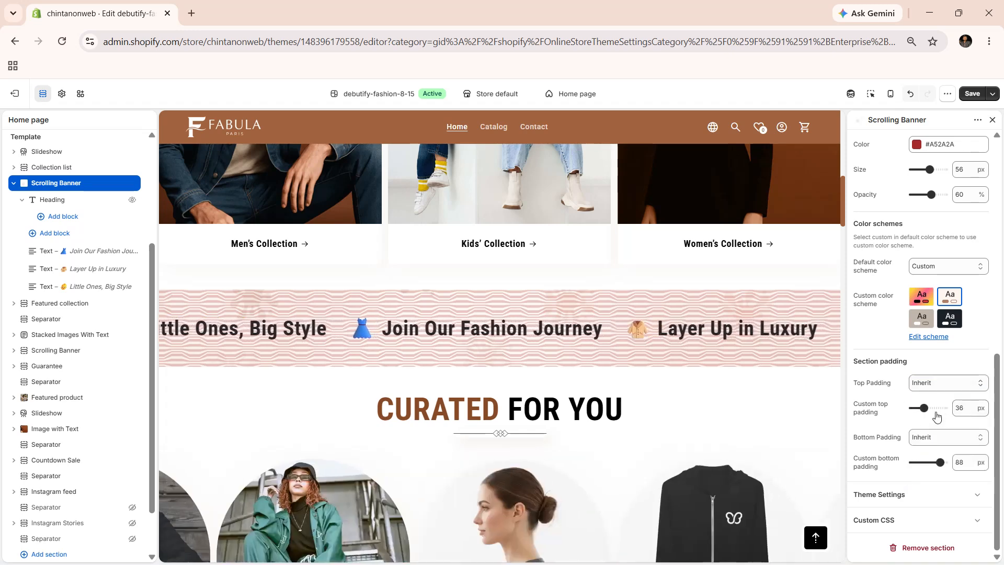
pyautogui.click(926, 439)
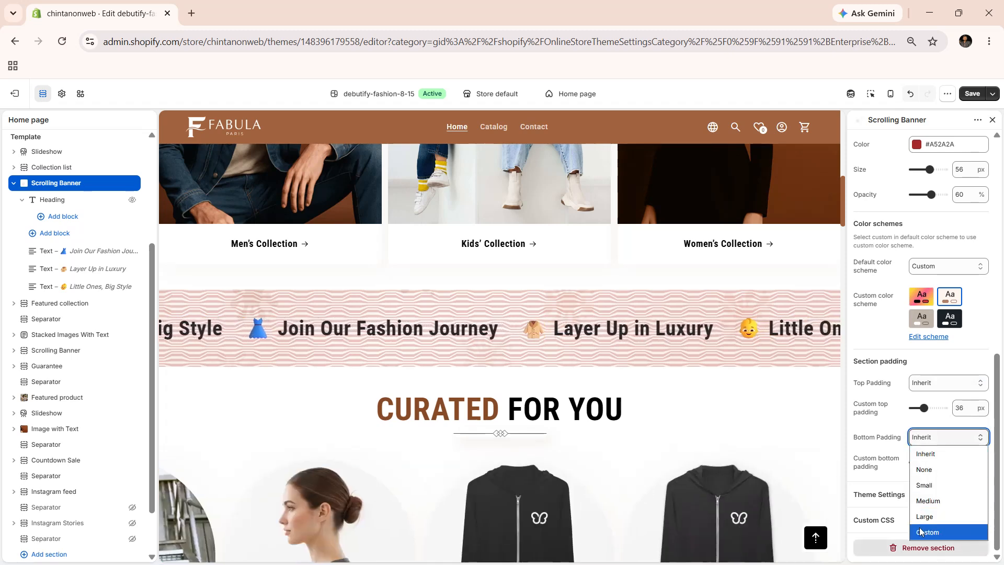
pyautogui.click(883, 468)
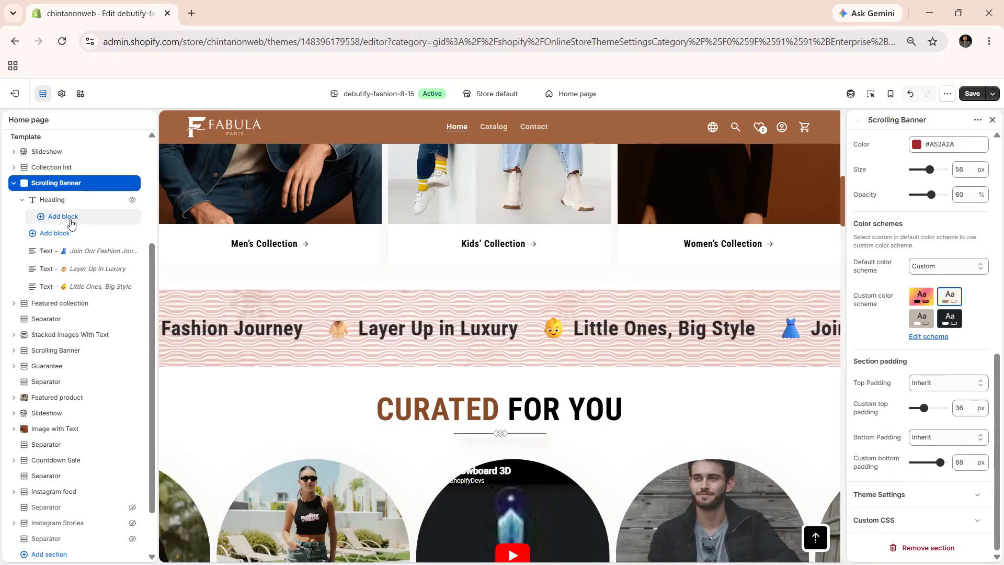
# - Look through the block types that can be added inside the banner's Heading block without adding one
pyautogui.click(72, 224)
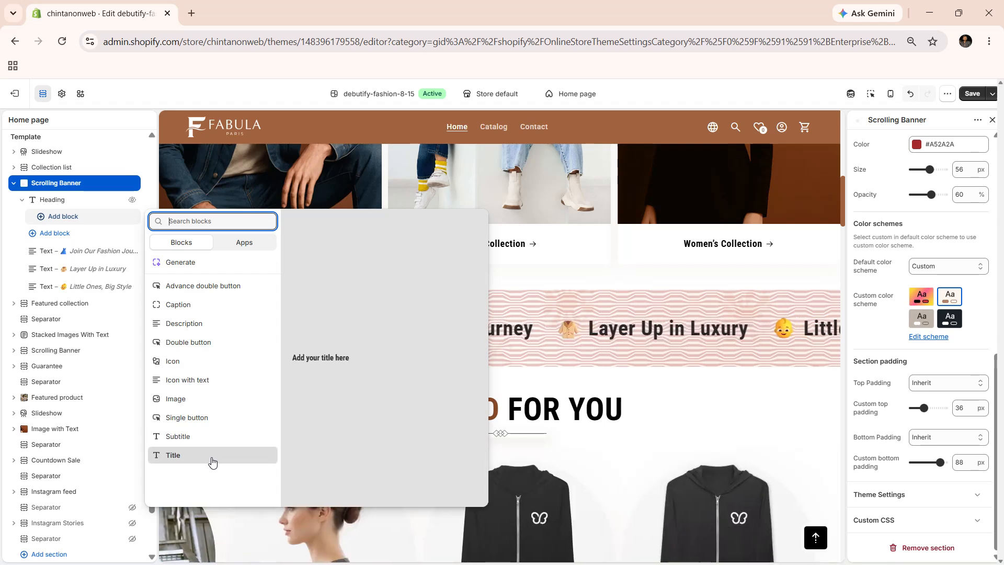
pyautogui.click(219, 530)
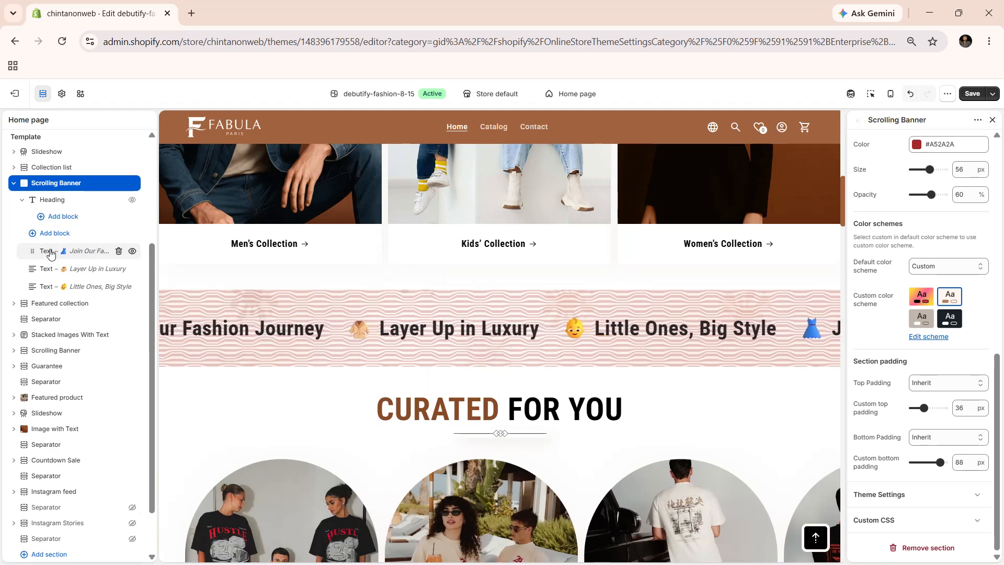
# - Open the "Join Our Fashion Journey" text block and review its link targets and heading size options, leaving them as they are
pyautogui.click(79, 255)
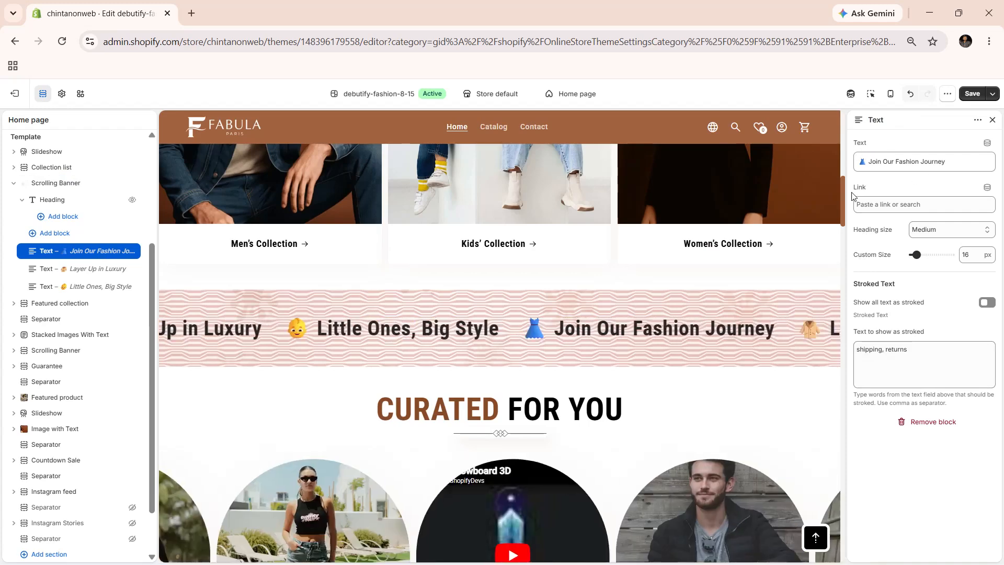
pyautogui.click(888, 204)
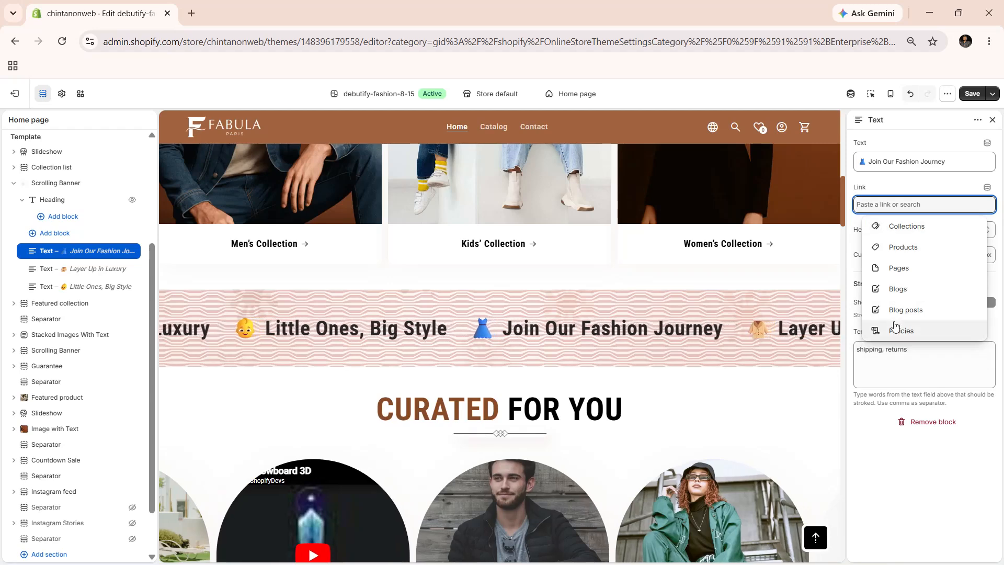
pyautogui.click(887, 189)
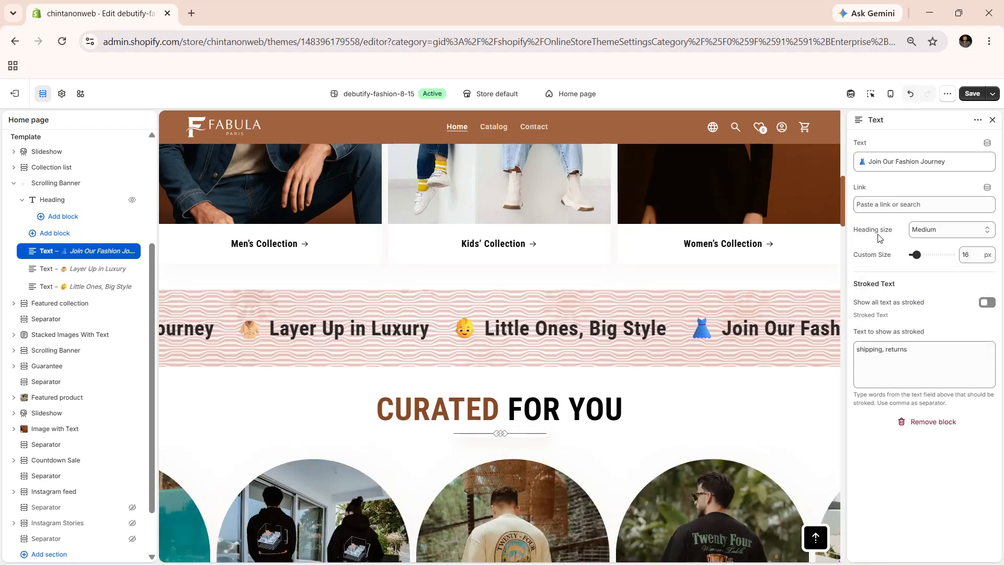
pyautogui.click(939, 230)
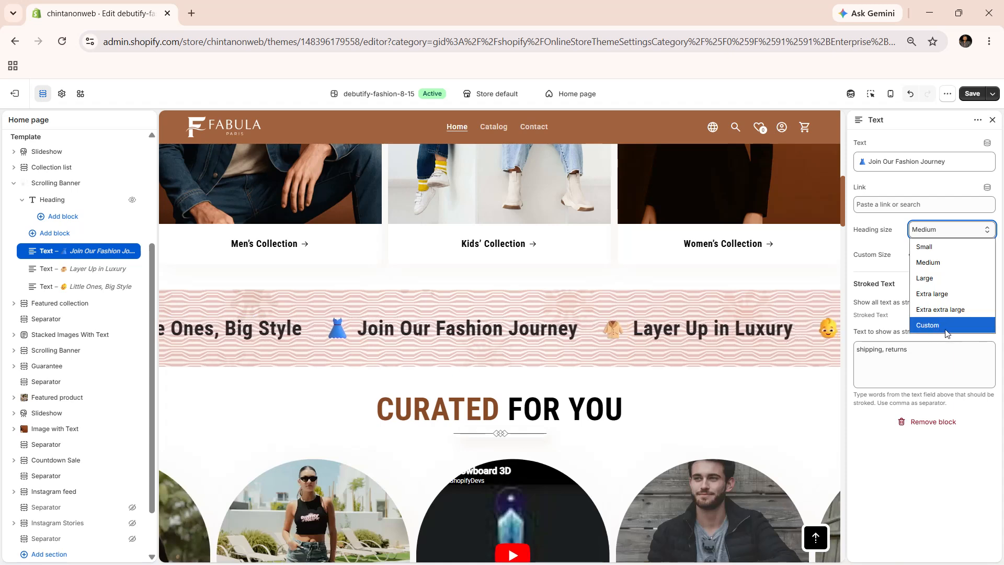
pyautogui.click(862, 261)
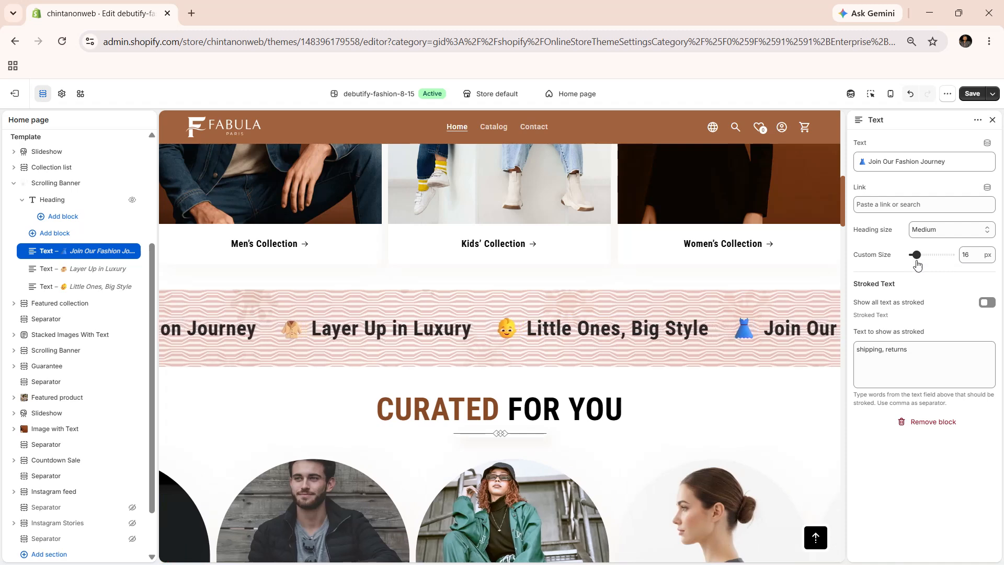
# - Try out showing all of the "Join Our Fashion Journey" text as stroked and switch the option back off
pyautogui.click(988, 304)
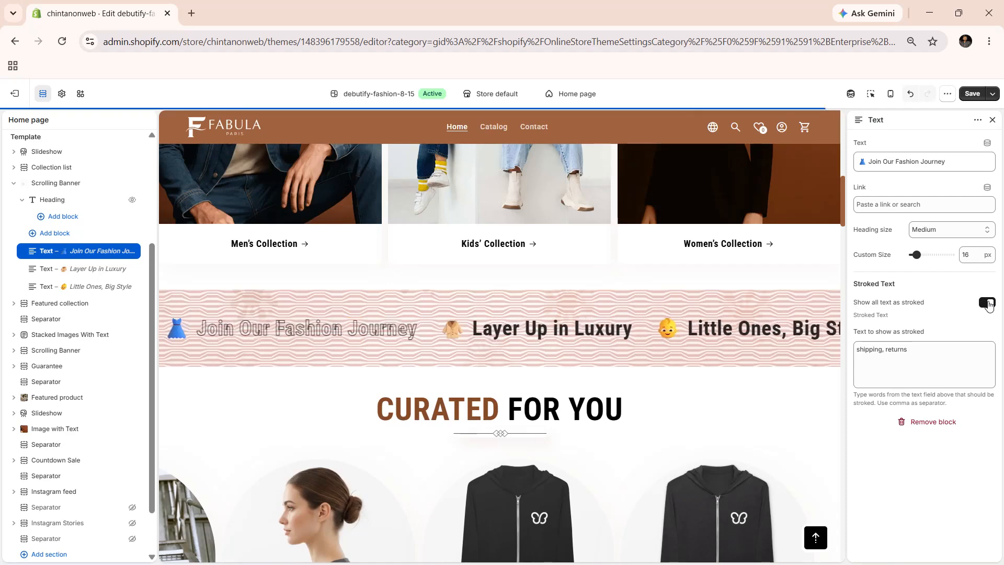
pyautogui.click(987, 303)
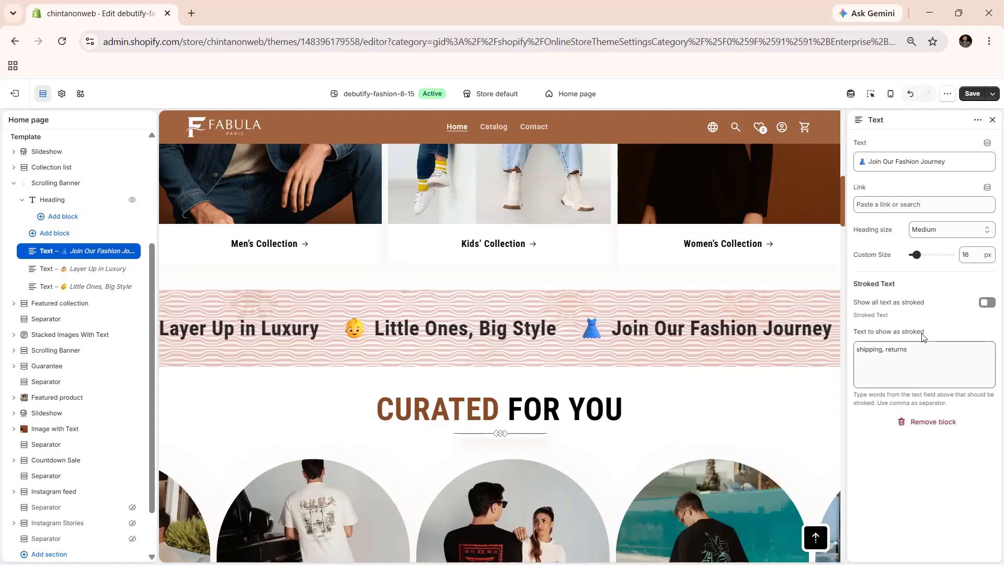
# - Look through the block types that can be added directly to the Scrolling Banner section without adding one
pyautogui.click(55, 234)
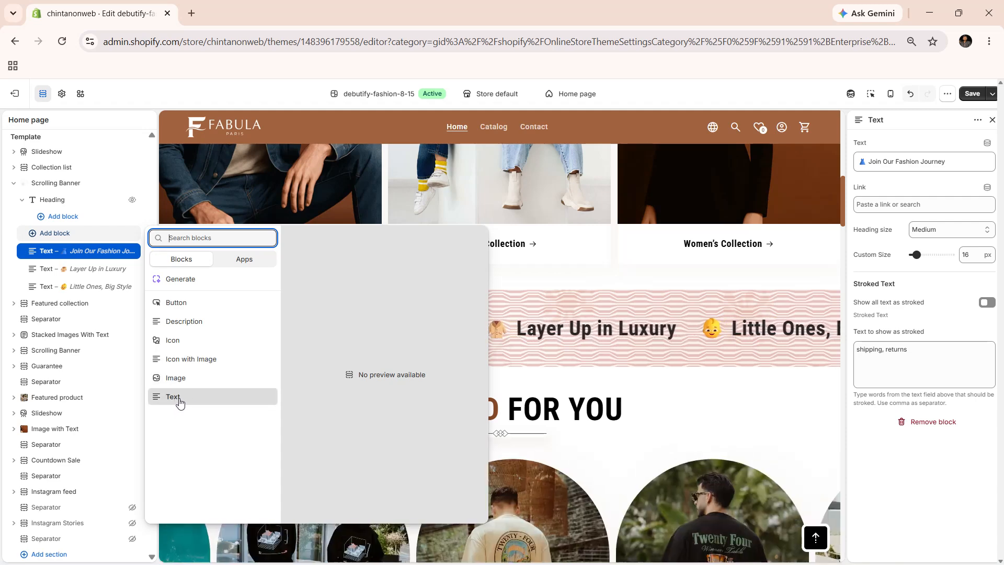
pyautogui.click(504, 381)
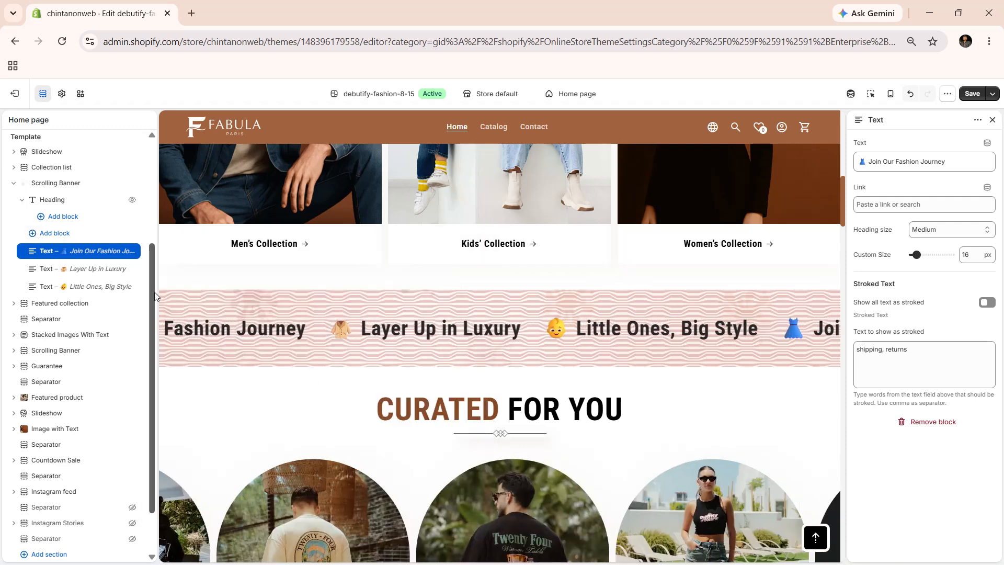